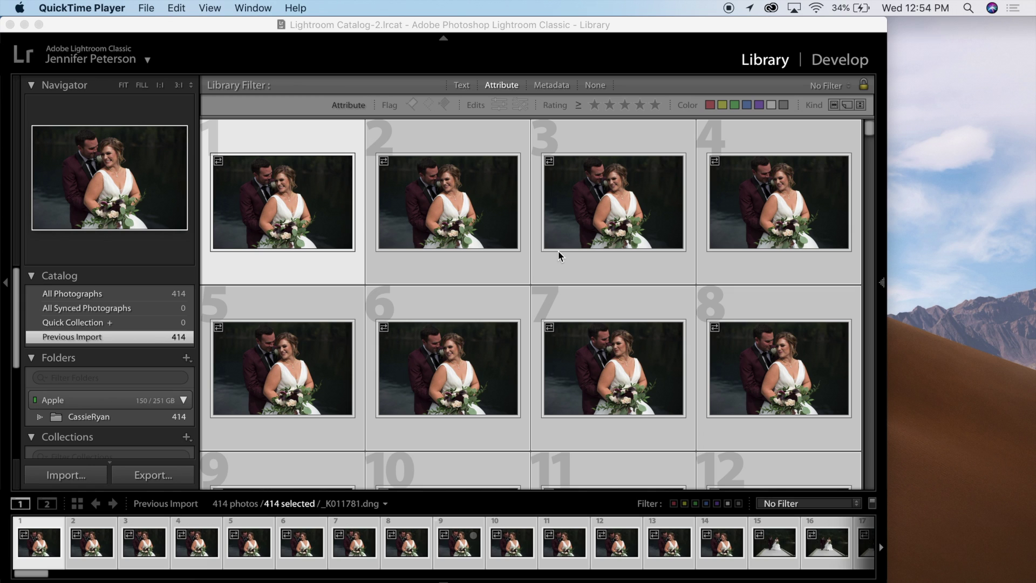
- Select all 414 wedding photos using Select All and bring up their right-click menu
click(370, 300)
click(338, 277)
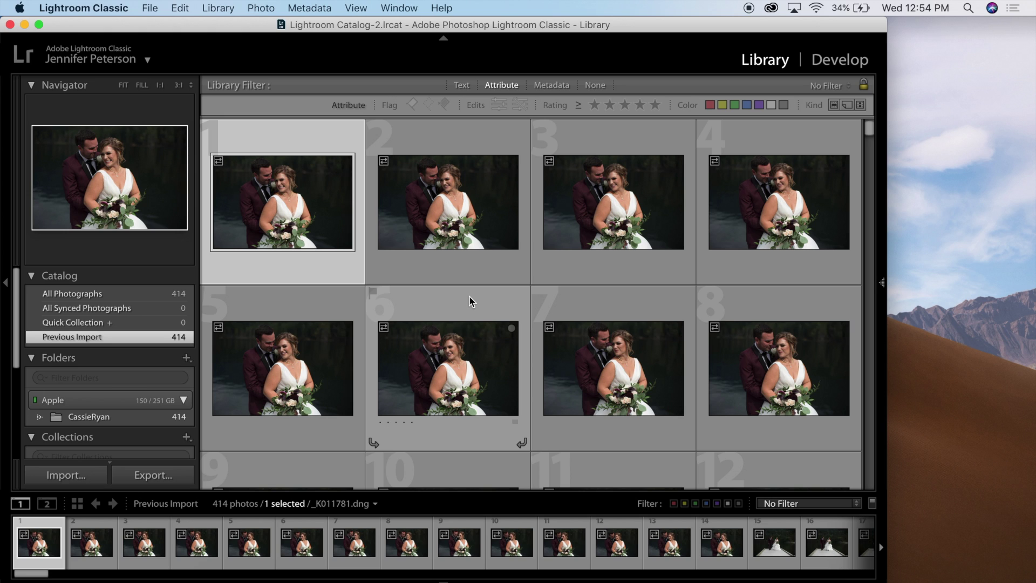
key(super+a)
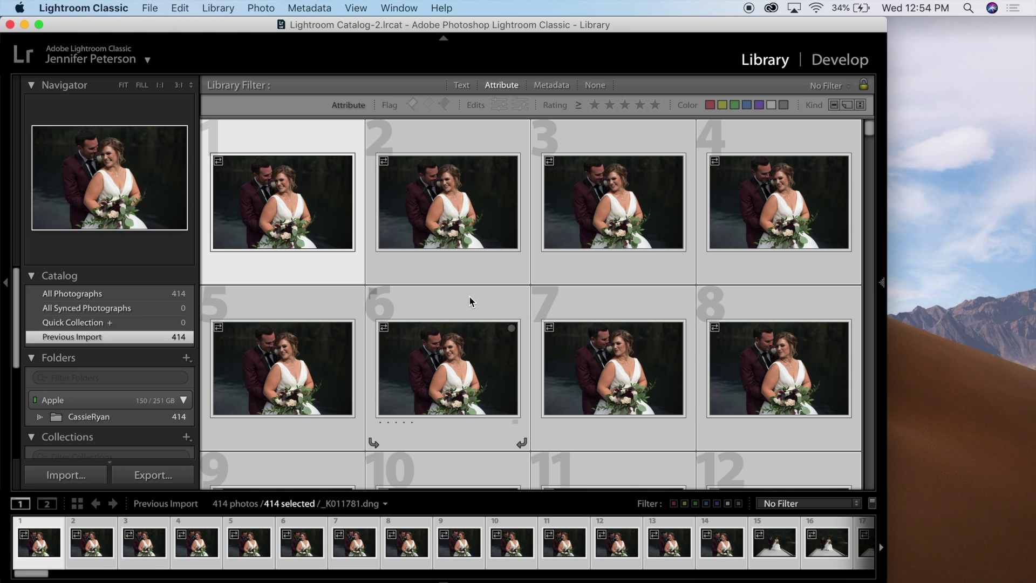
click(328, 275)
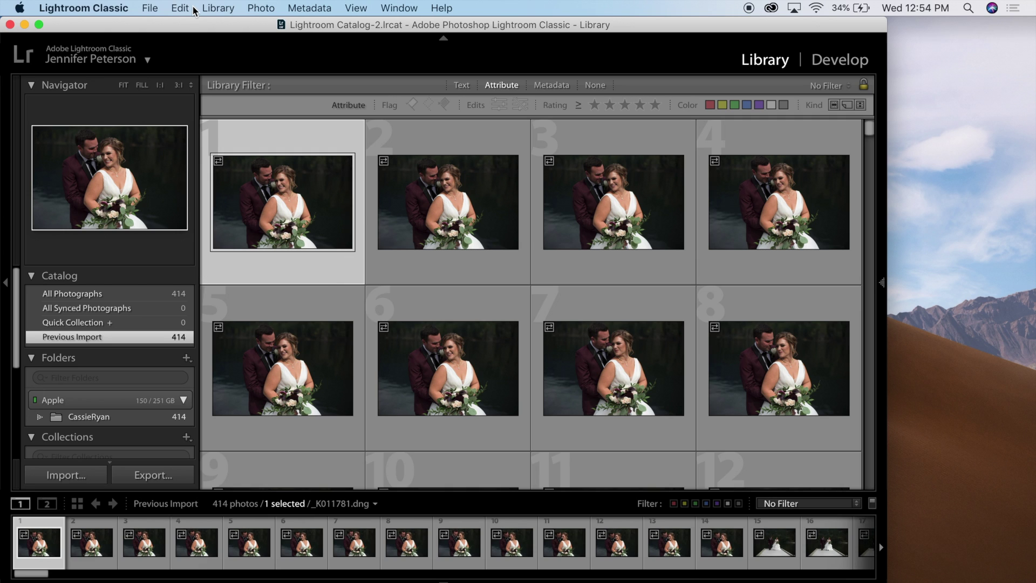
click(179, 8)
click(202, 123)
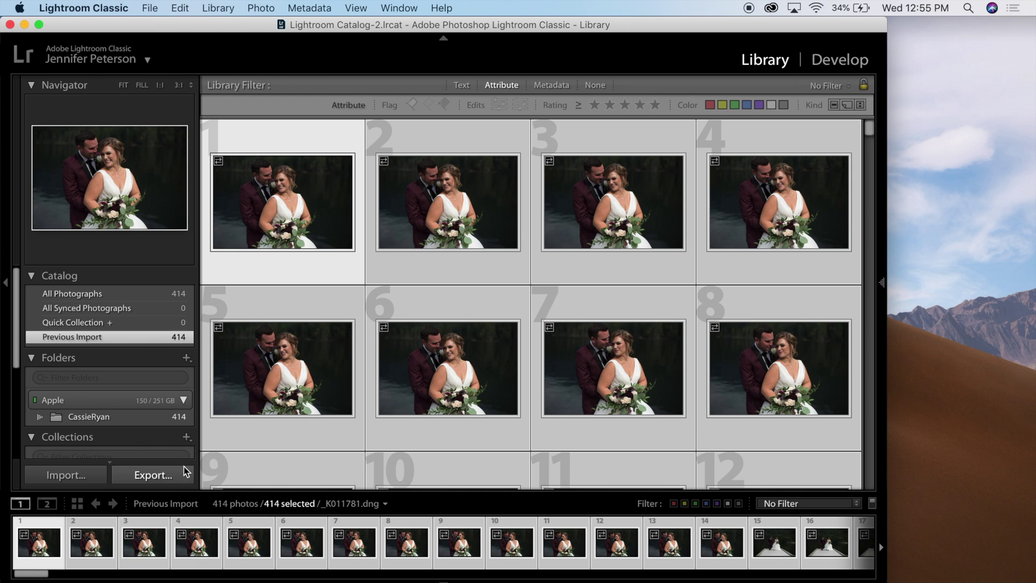
right_click(451, 273)
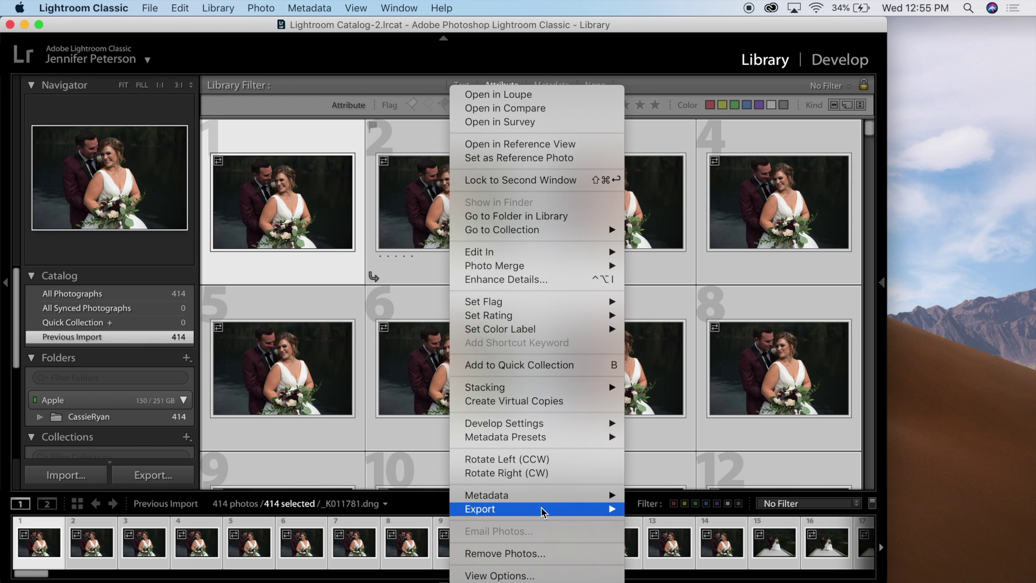
mouse_move(518, 509)
click(671, 474)
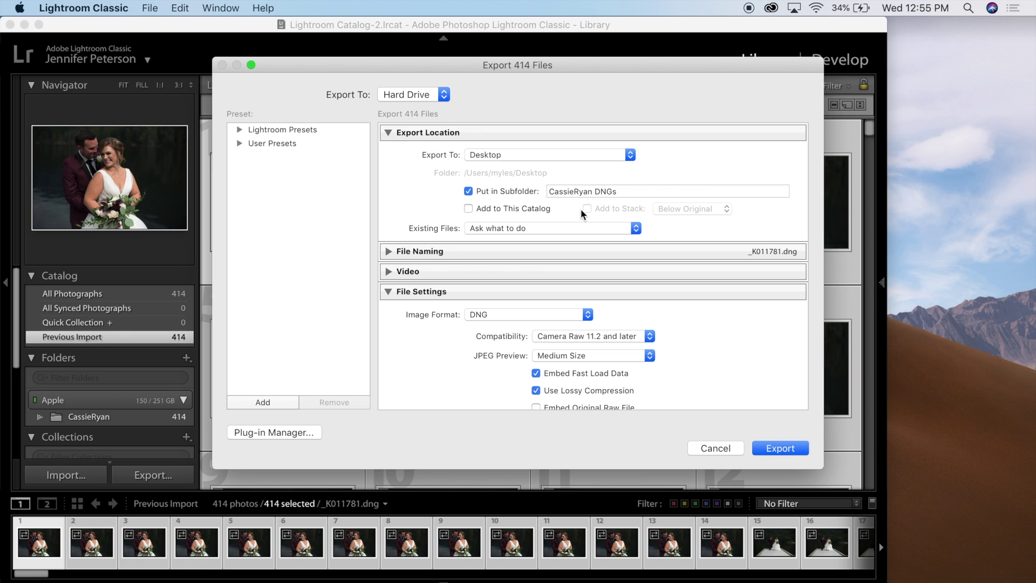
click(581, 192)
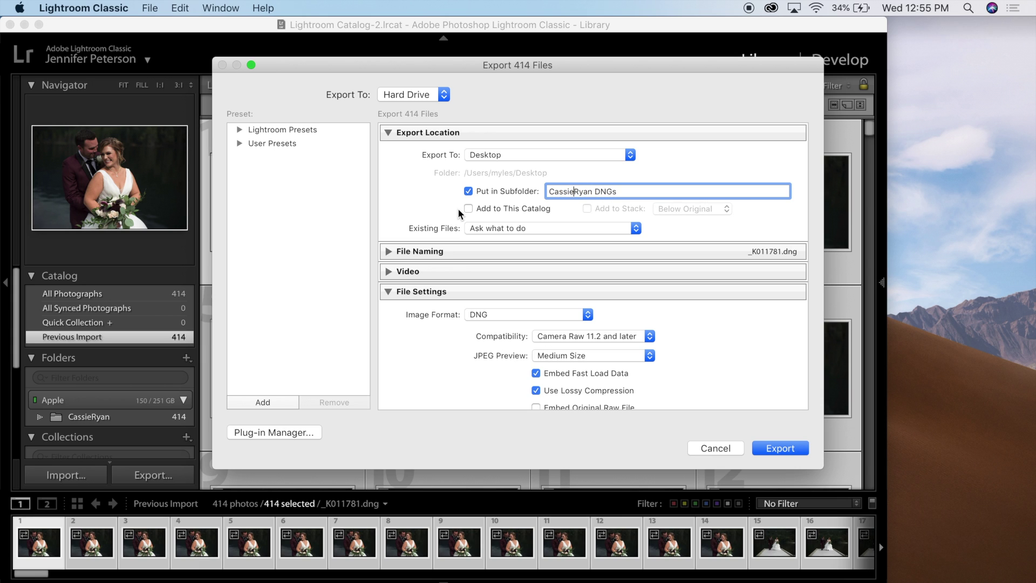
scroll(460, 215, down, 5)
scroll(461, 215, down, 5)
scroll(460, 215, down, 3)
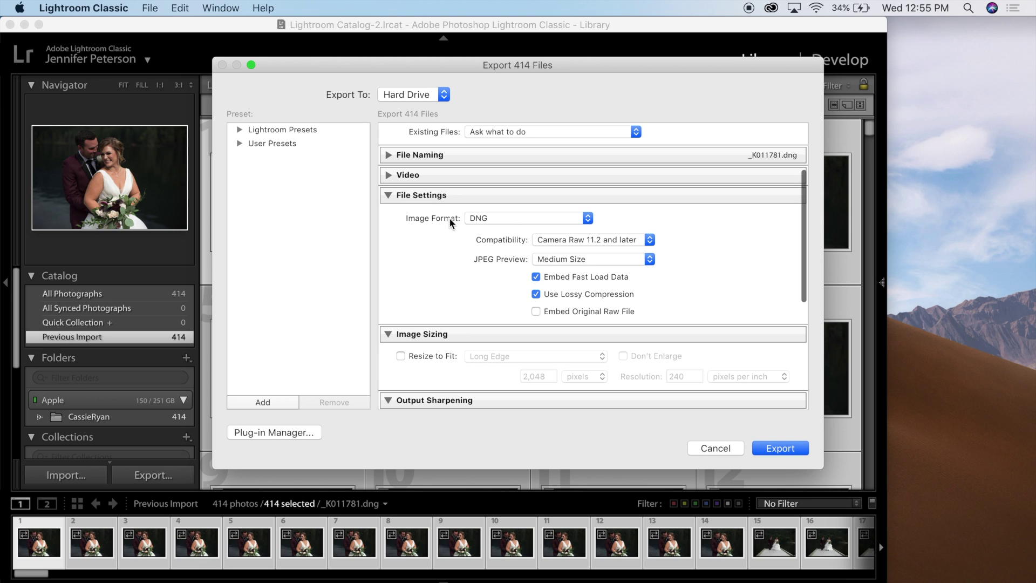
- Export the 414 photos as lossy-compressed DNGs with the long edge resized to 2,048 pixels
click(489, 218)
click(487, 219)
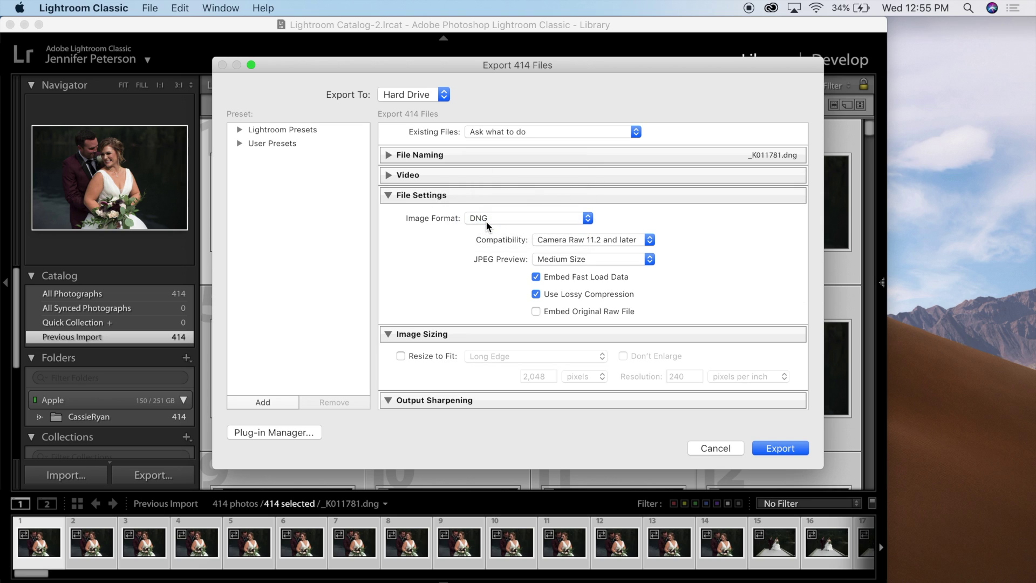
scroll(539, 284, down, 1)
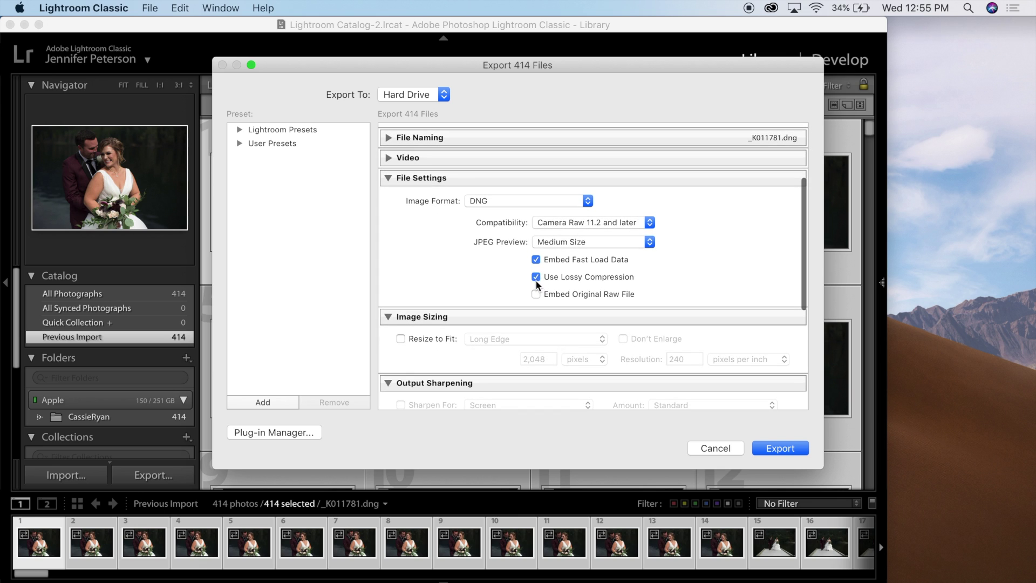
click(536, 276)
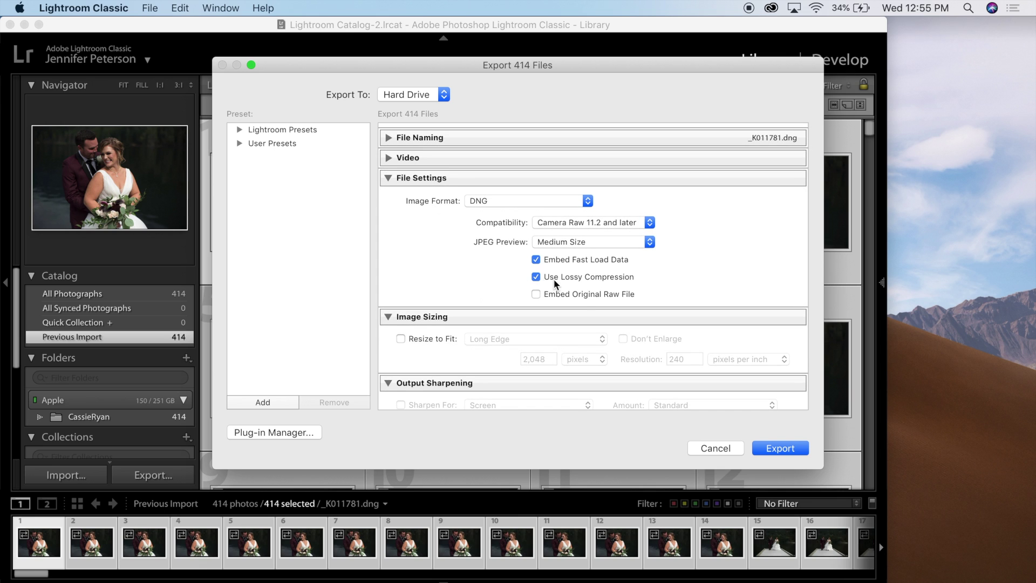
scroll(486, 299, down, 1)
click(402, 314)
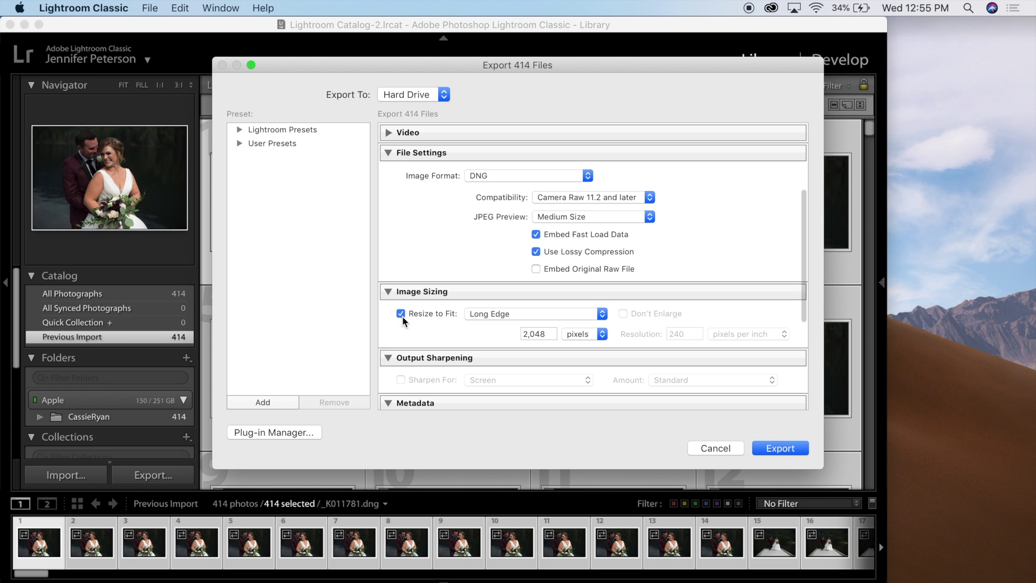
click(549, 333)
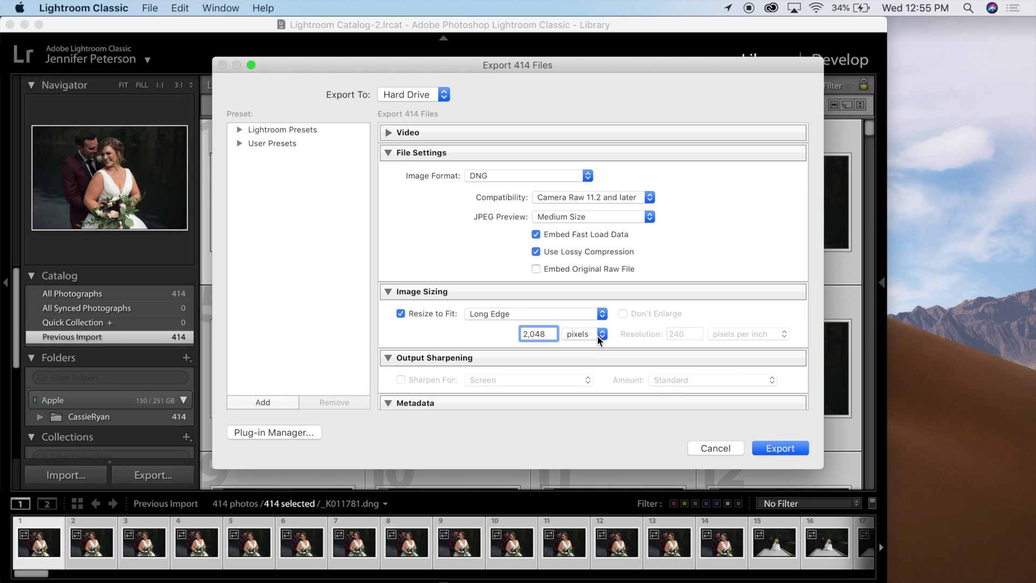
scroll(599, 341, down, 1)
scroll(599, 340, up, 3)
click(780, 449)
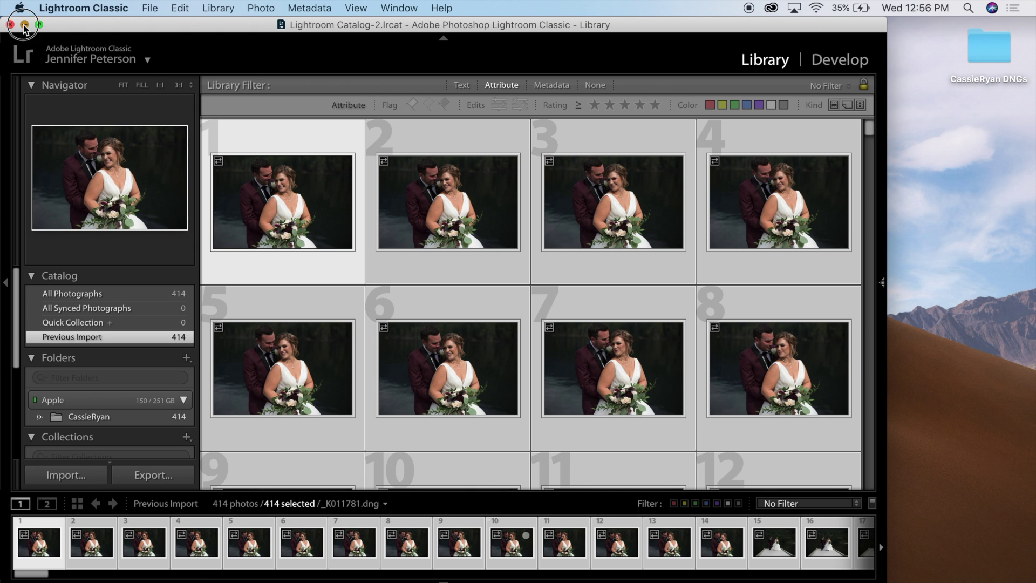
key(super+m)
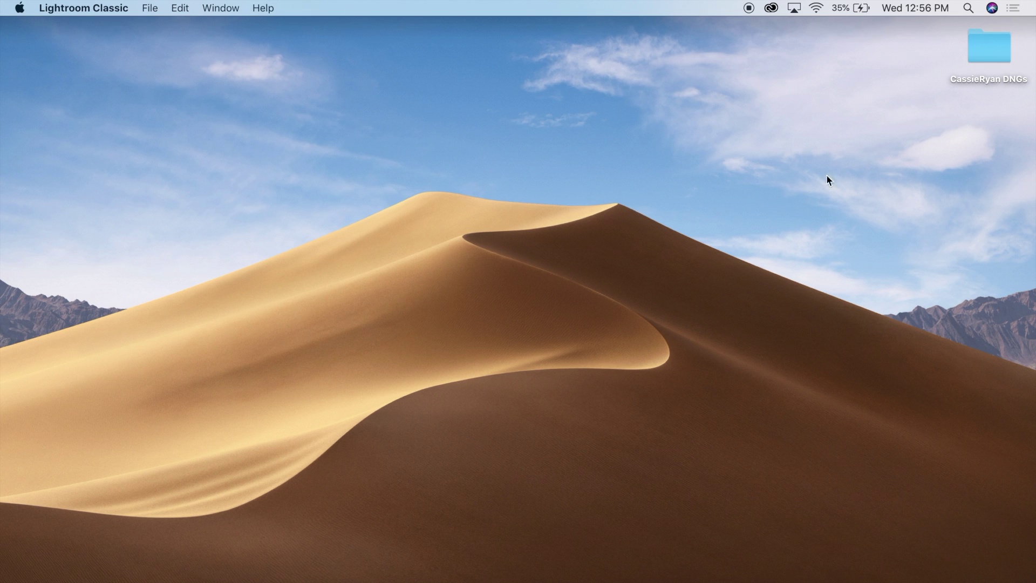
- Zip the CassieRyan DNGs folder and place CassieRyan DNGs.zip beneath it on the desktop
click(989, 54)
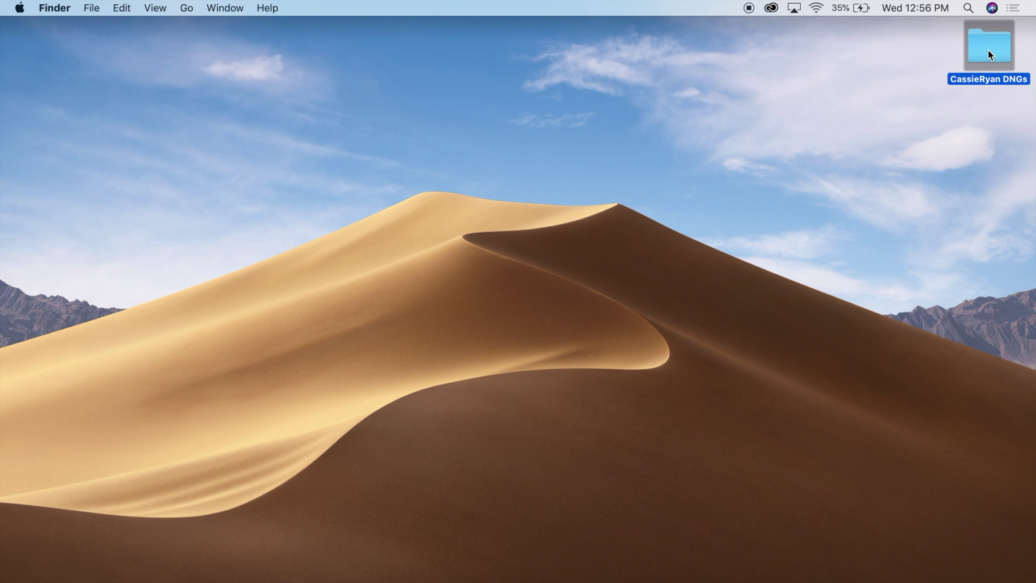
right_click(989, 54)
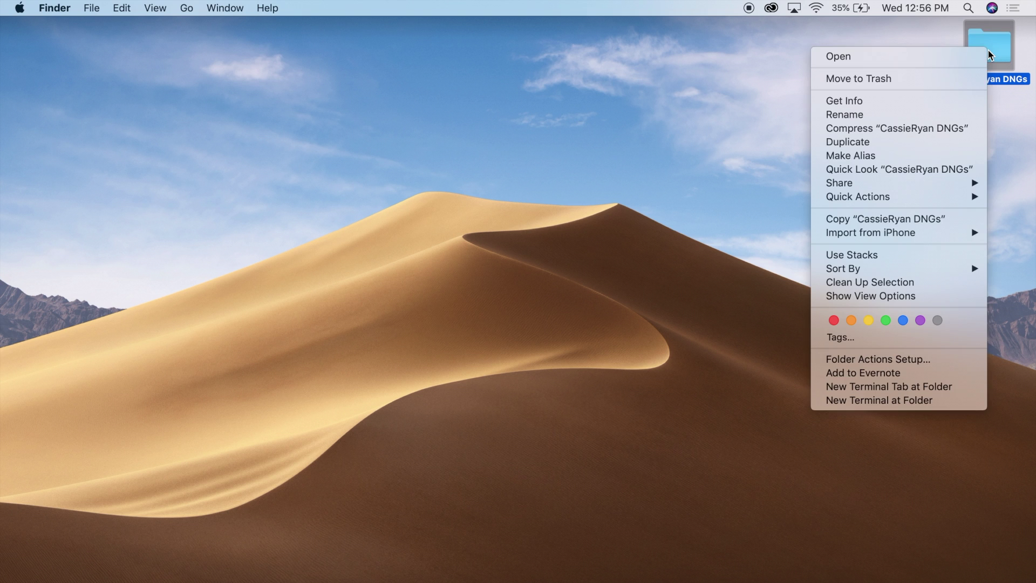
click(944, 129)
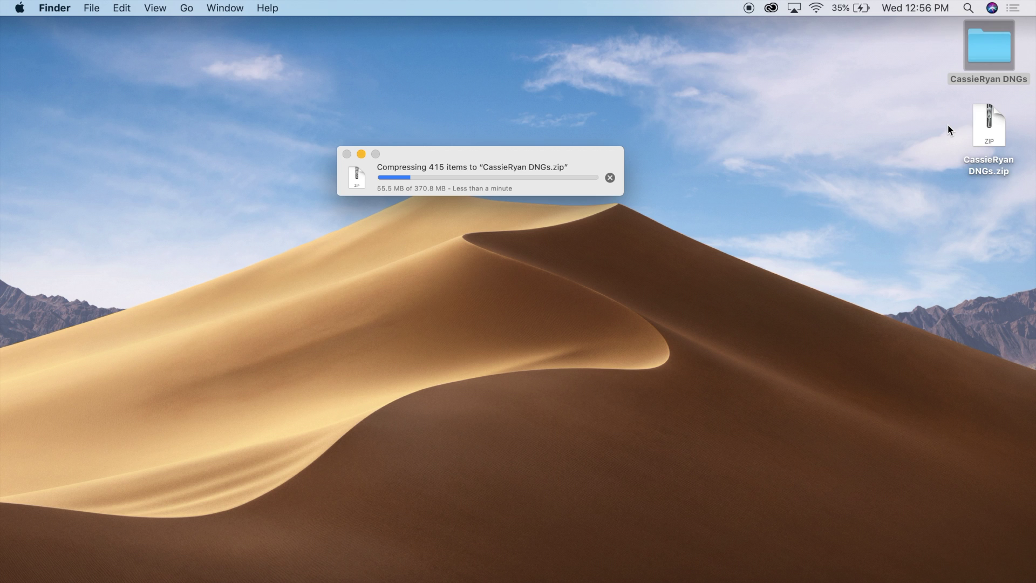
click(989, 125)
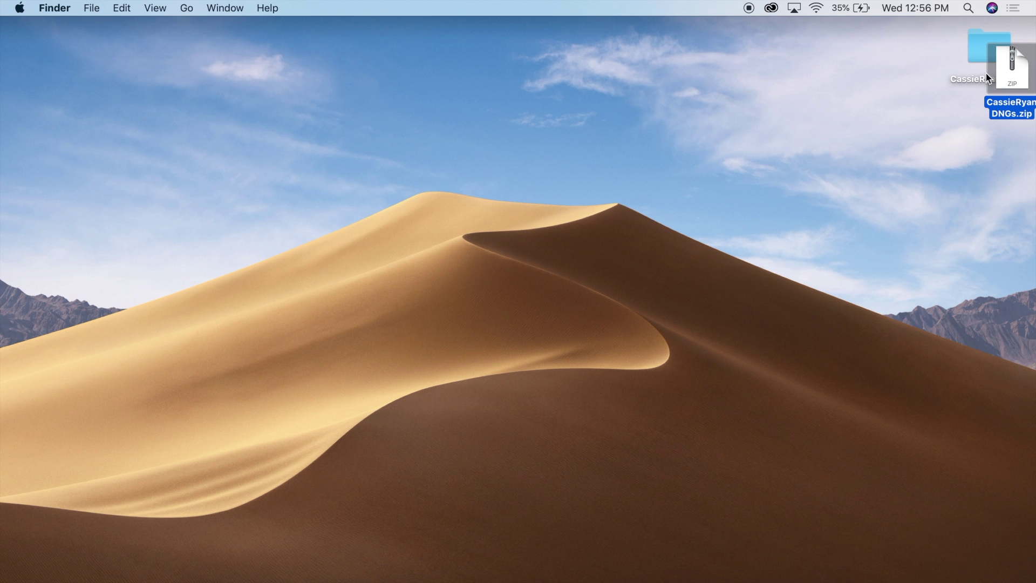
drag(1008, 67, 975, 141)
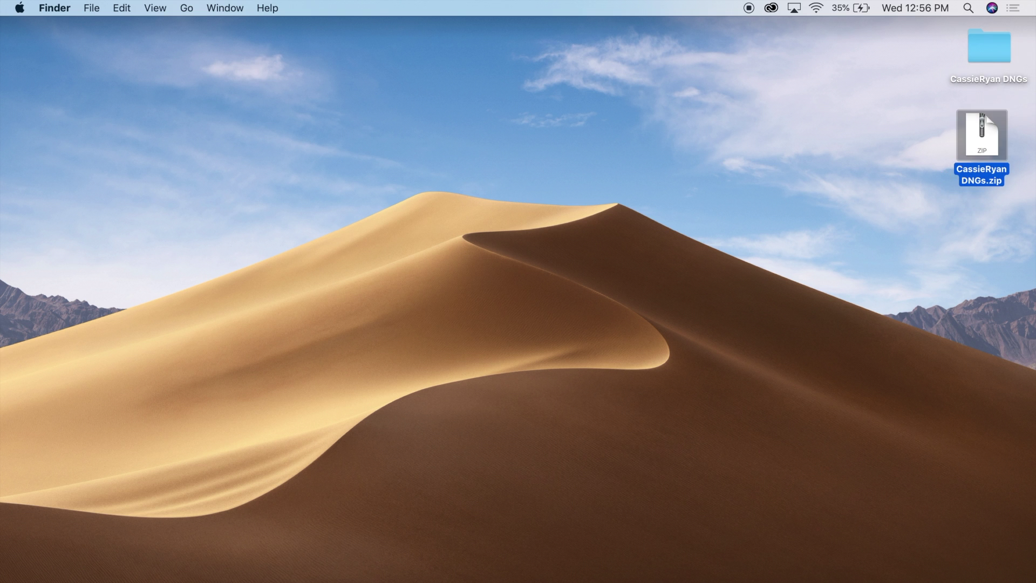
click(724, 566)
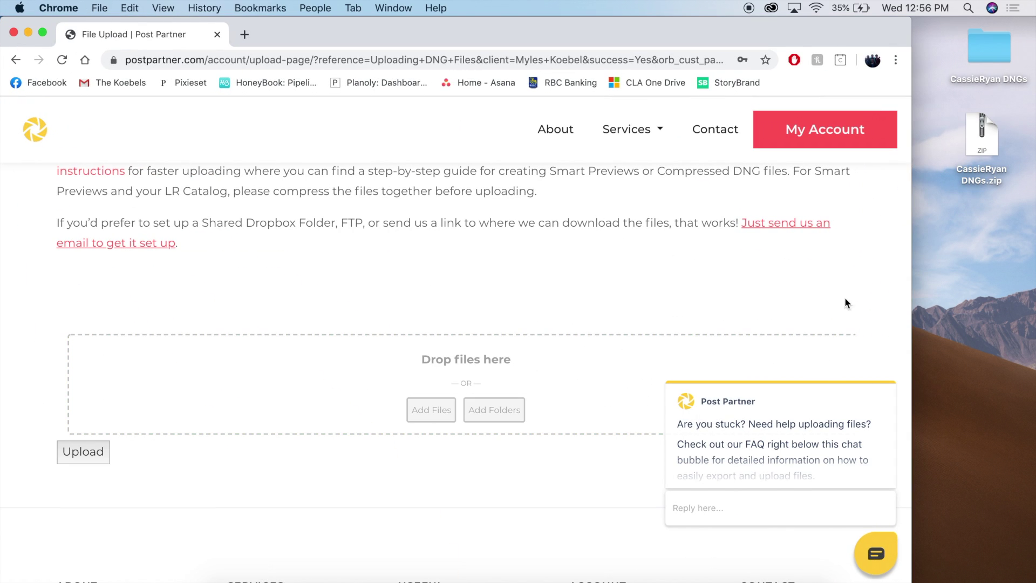
drag(982, 138, 357, 392)
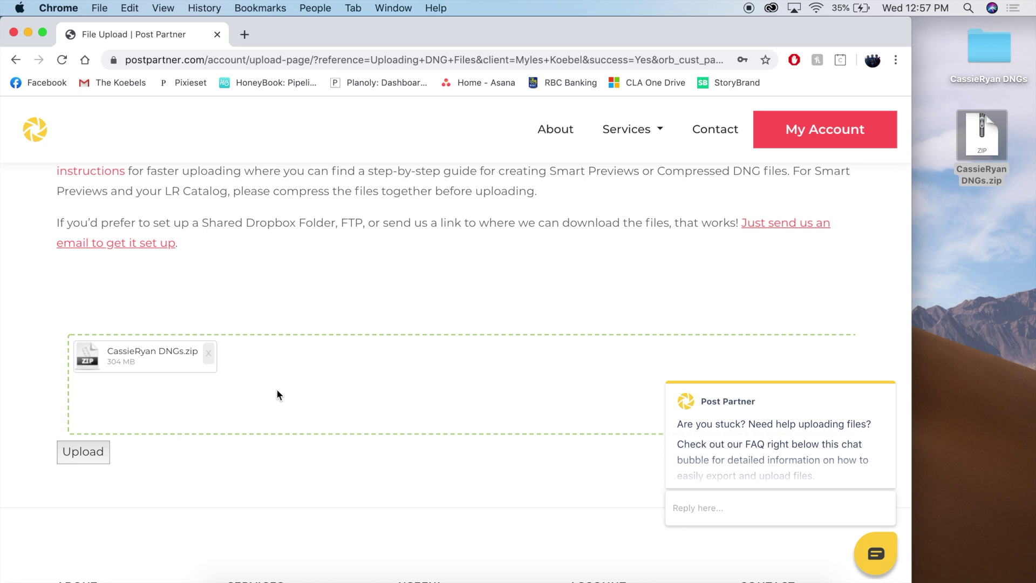
click(82, 451)
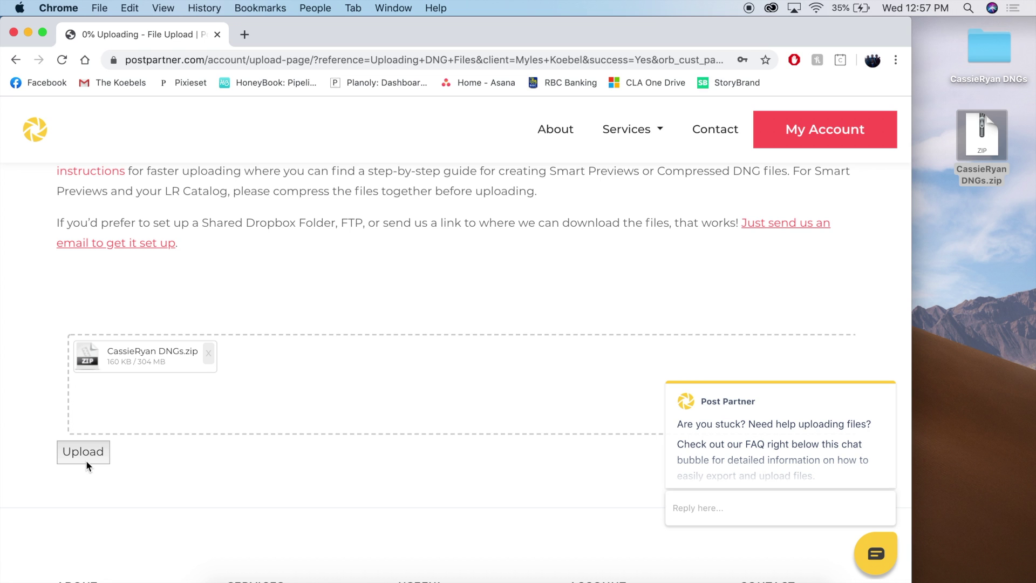